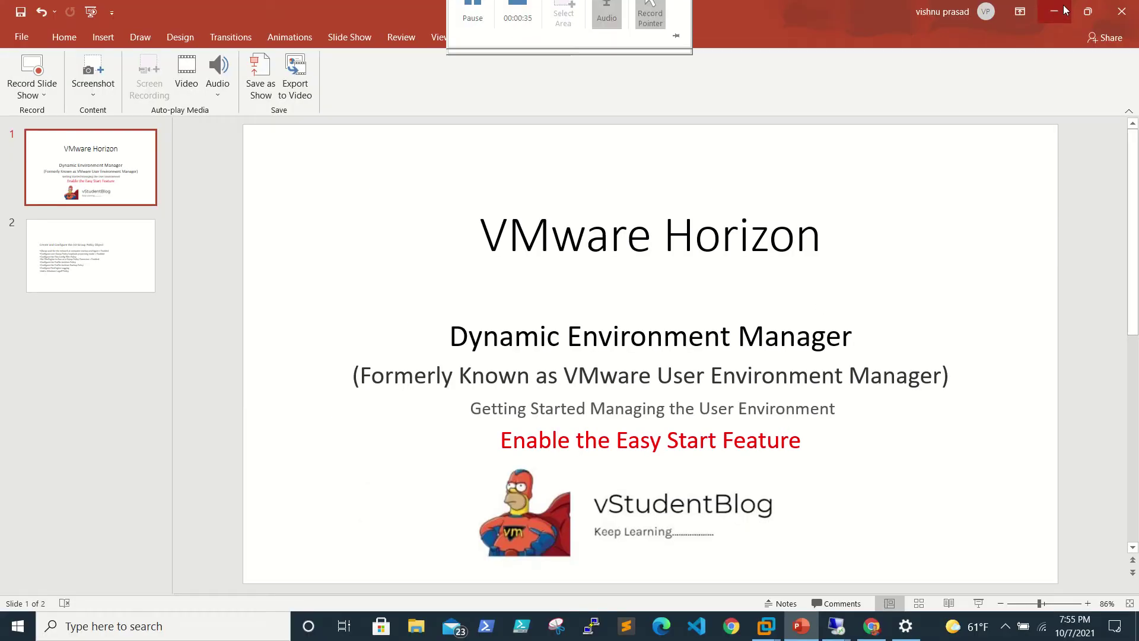
Minimize the PowerPoint title-slide presentation to reveal the Windows desktop
click(1053, 11)
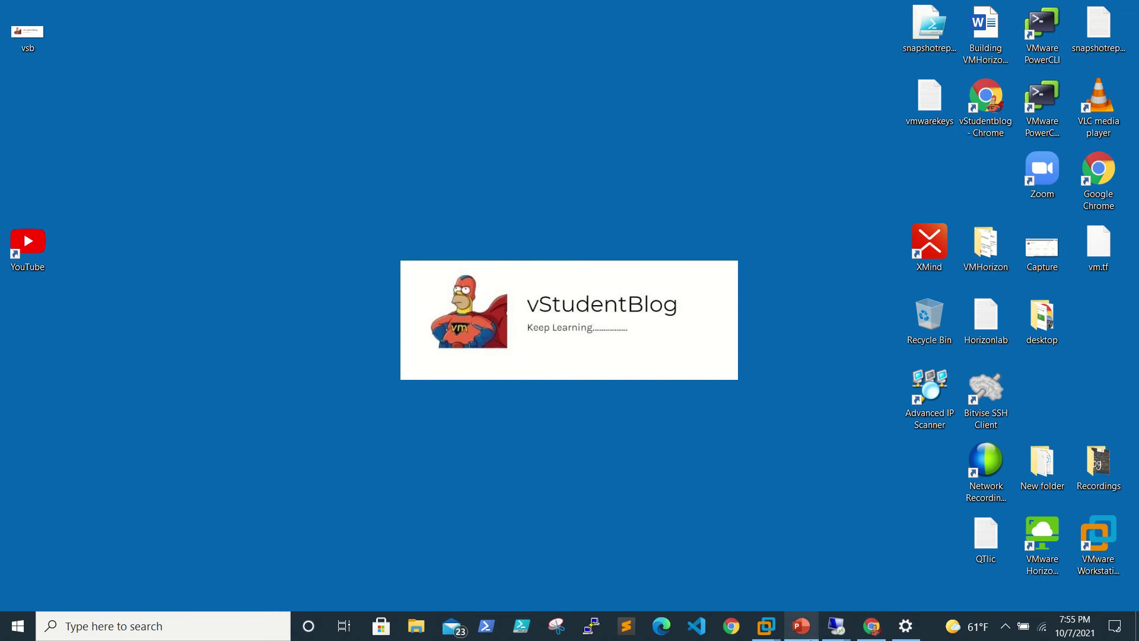
Switch to the 192.168.0.45 remote session and expand the VMware DEM folder in Start
mouse_move(835, 634)
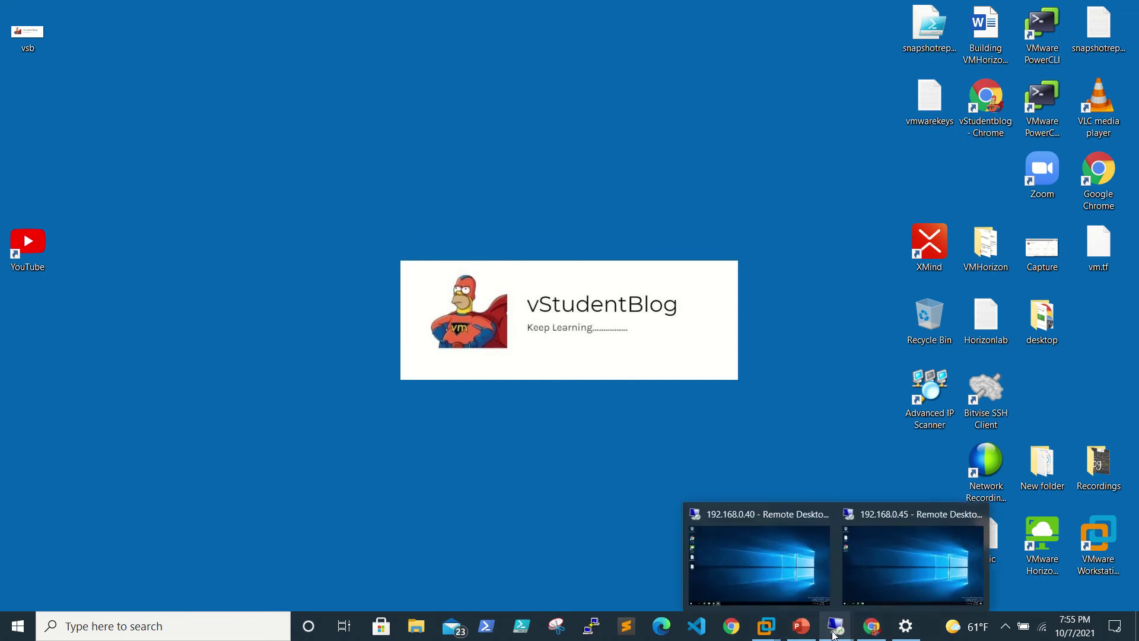
click(923, 590)
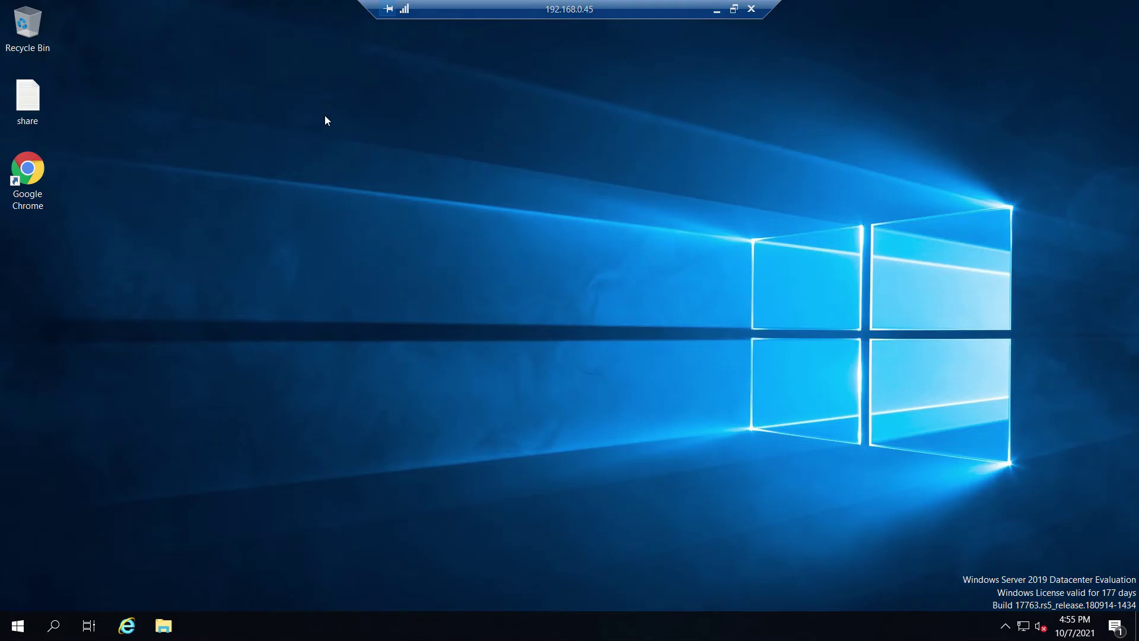
click(9, 634)
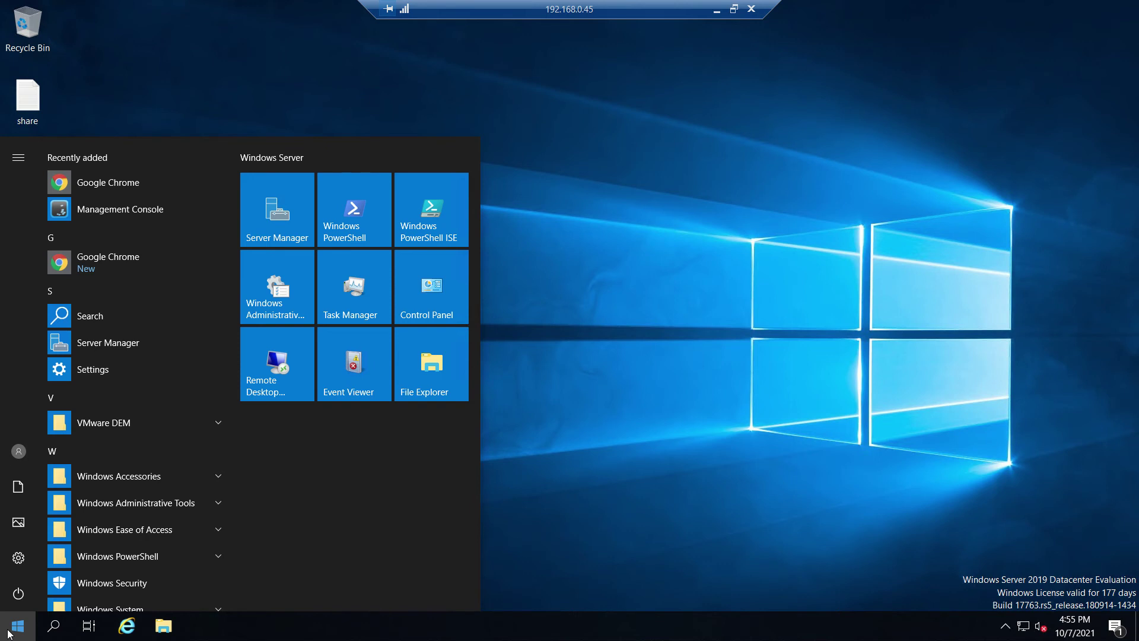
click(137, 425)
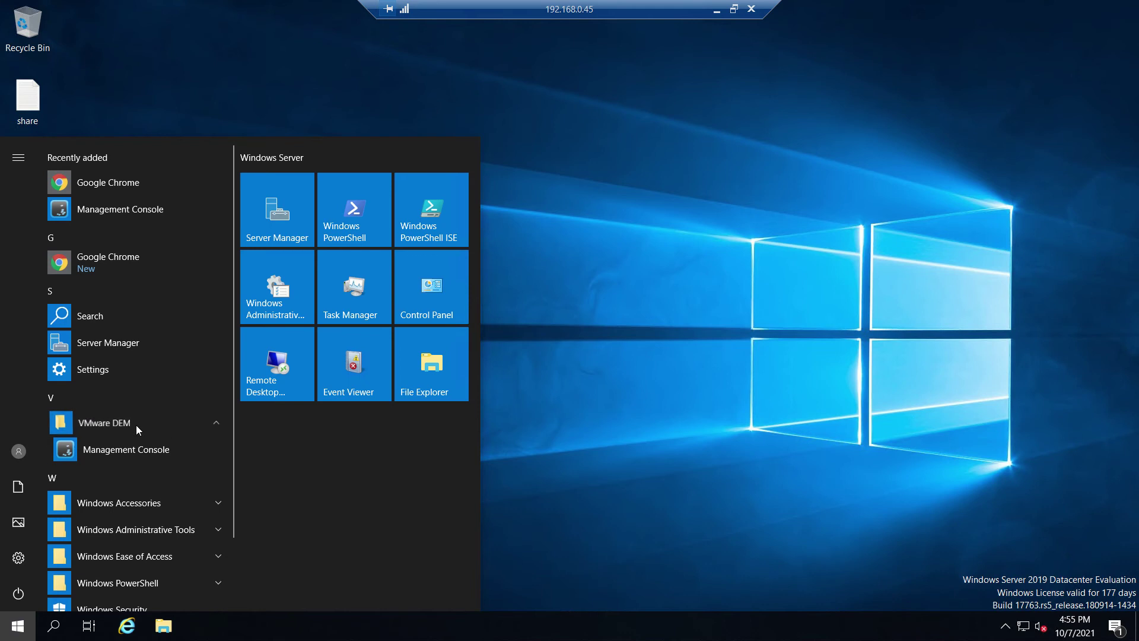
Launch the VMware DEM Management Console from the VMware DEM Start folder
click(132, 452)
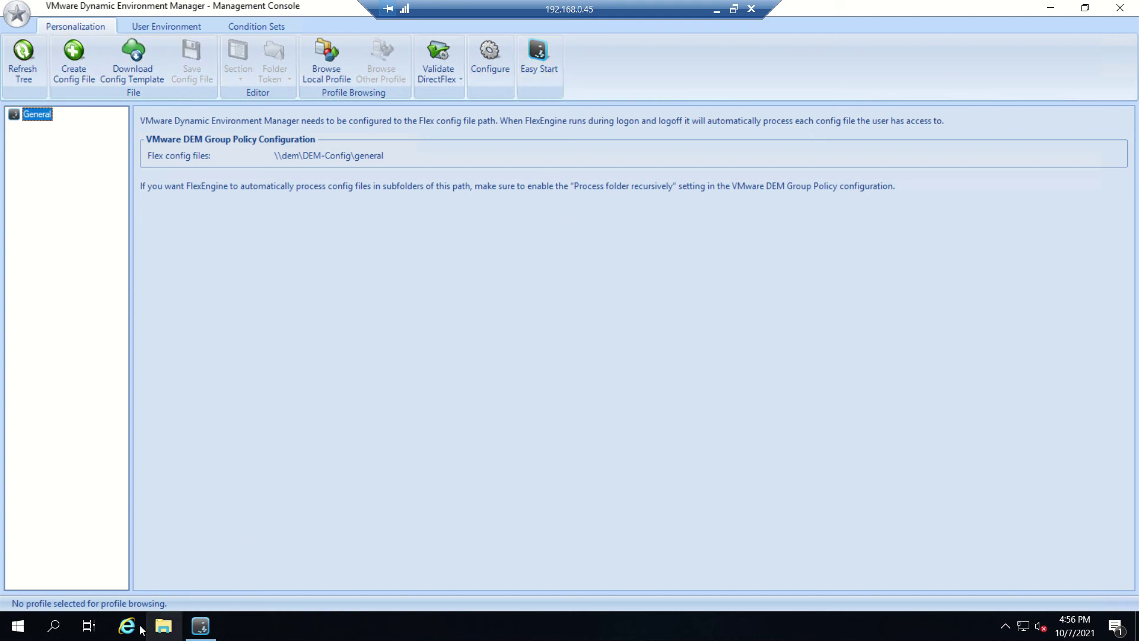
Open the \\dem share via Run, check User-Profiles, then enter DEM-Config
right_click(18, 626)
click(78, 554)
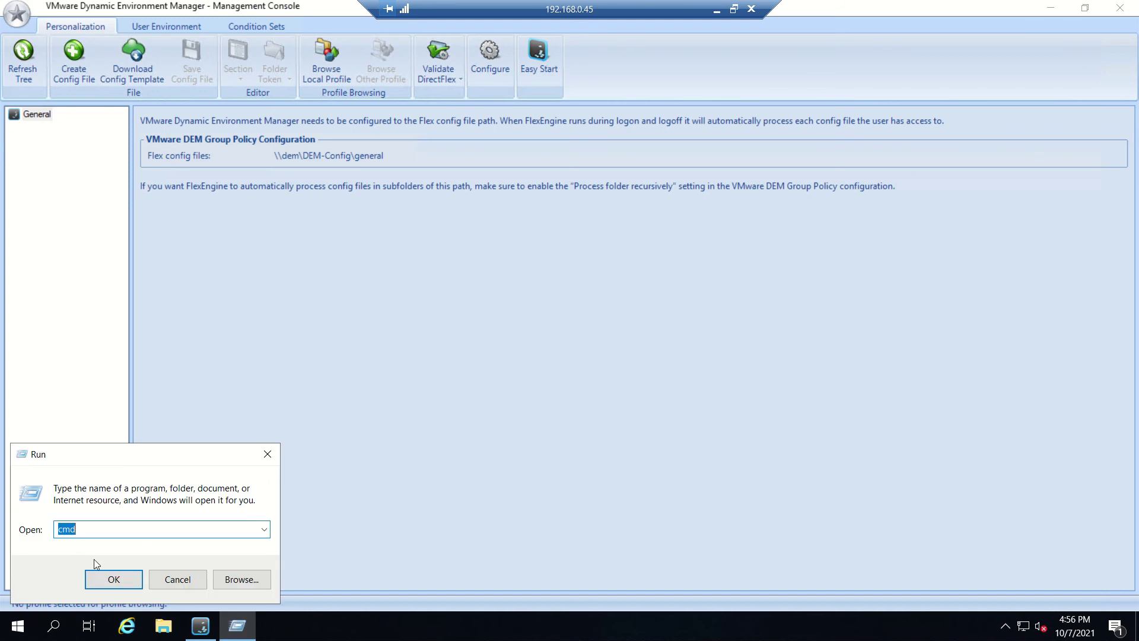
click(264, 529)
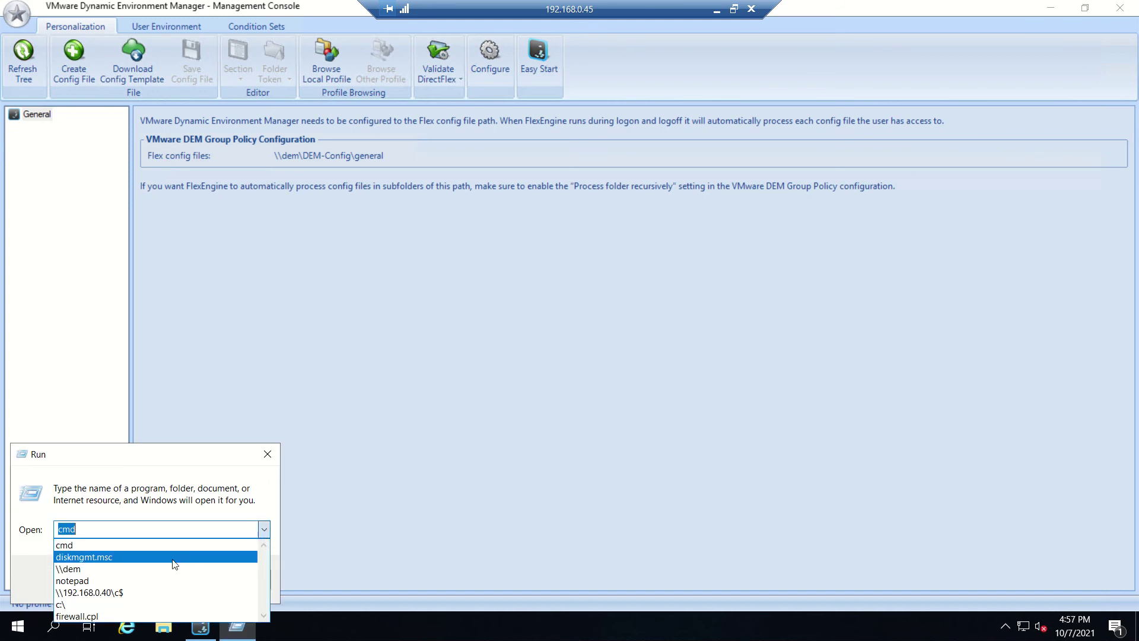
click(154, 564)
click(127, 579)
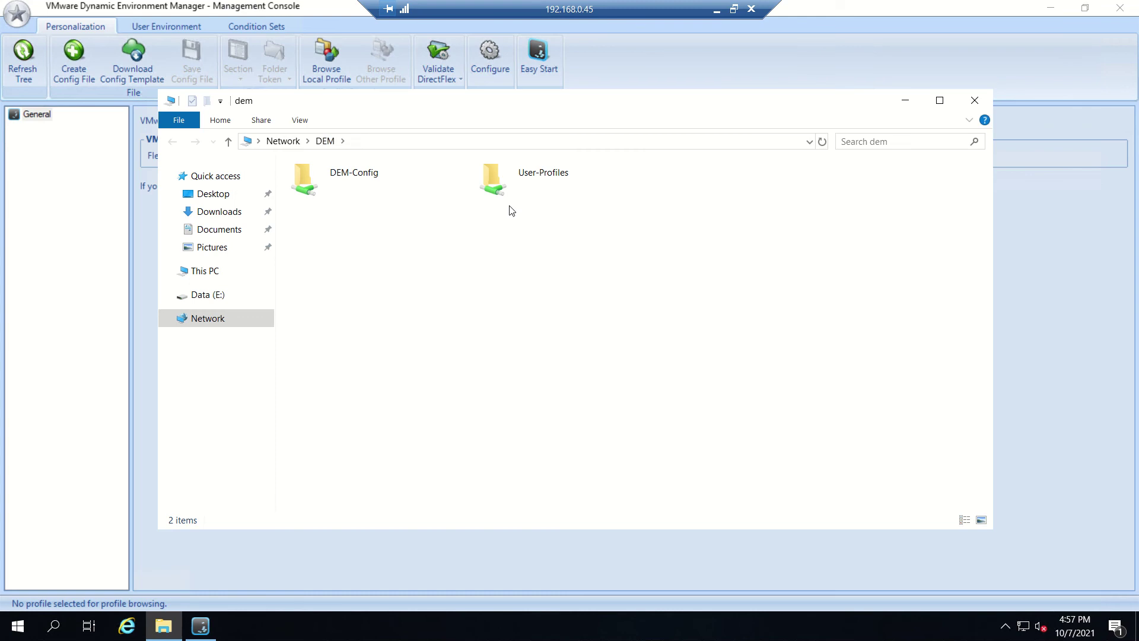
double_click(506, 190)
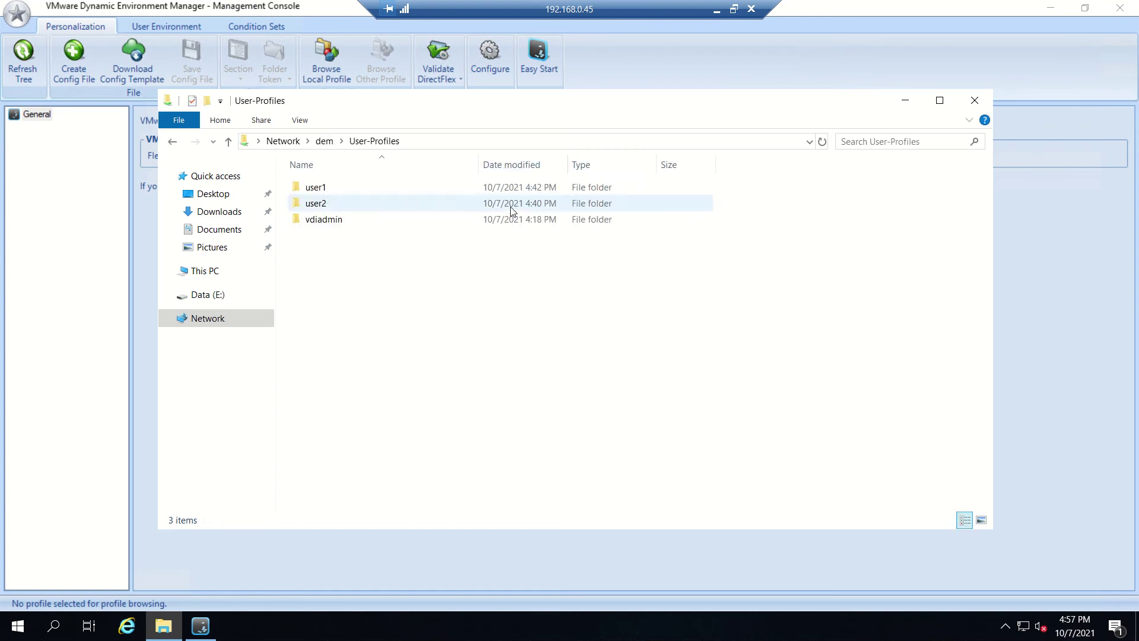
click(172, 143)
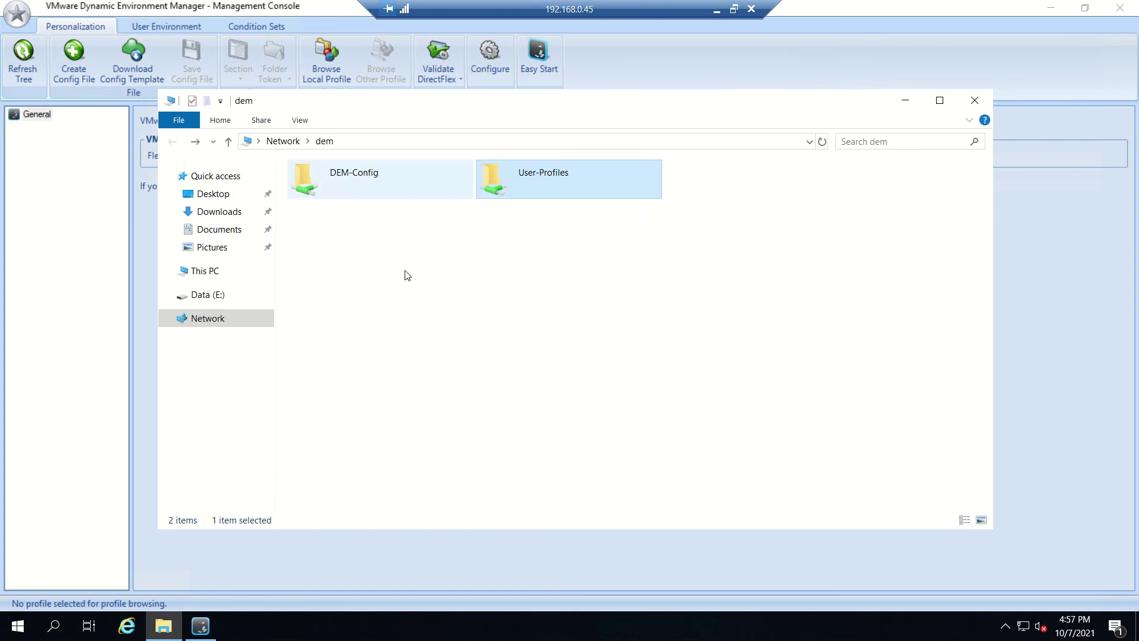
double_click(368, 189)
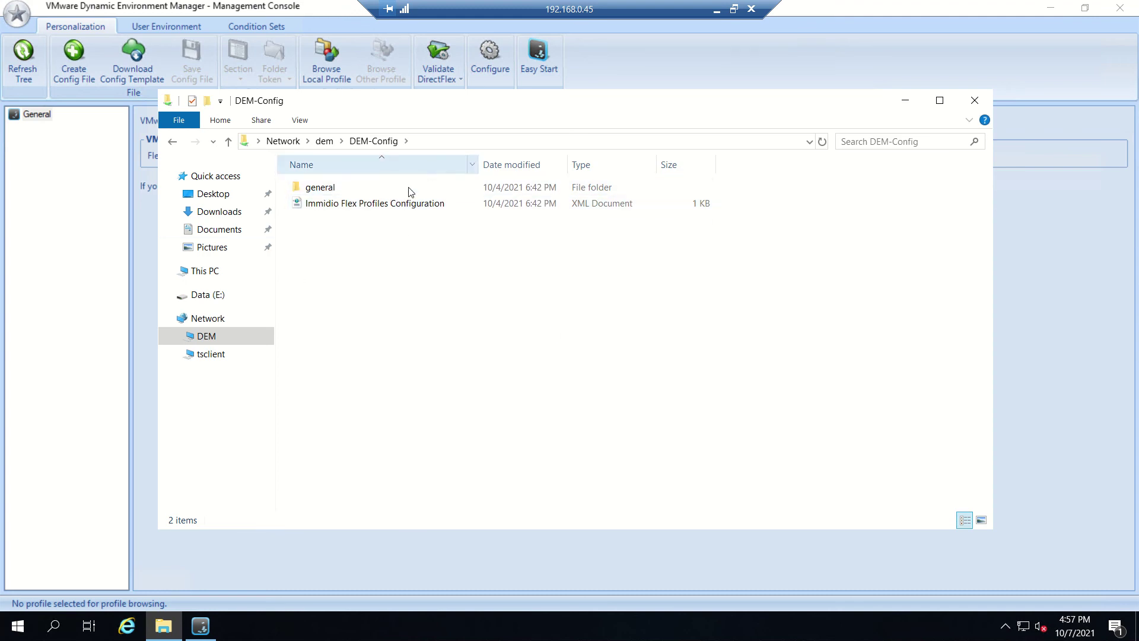
Review the configuration XML in Notepad, close it, and open the empty general folder
right_click(361, 207)
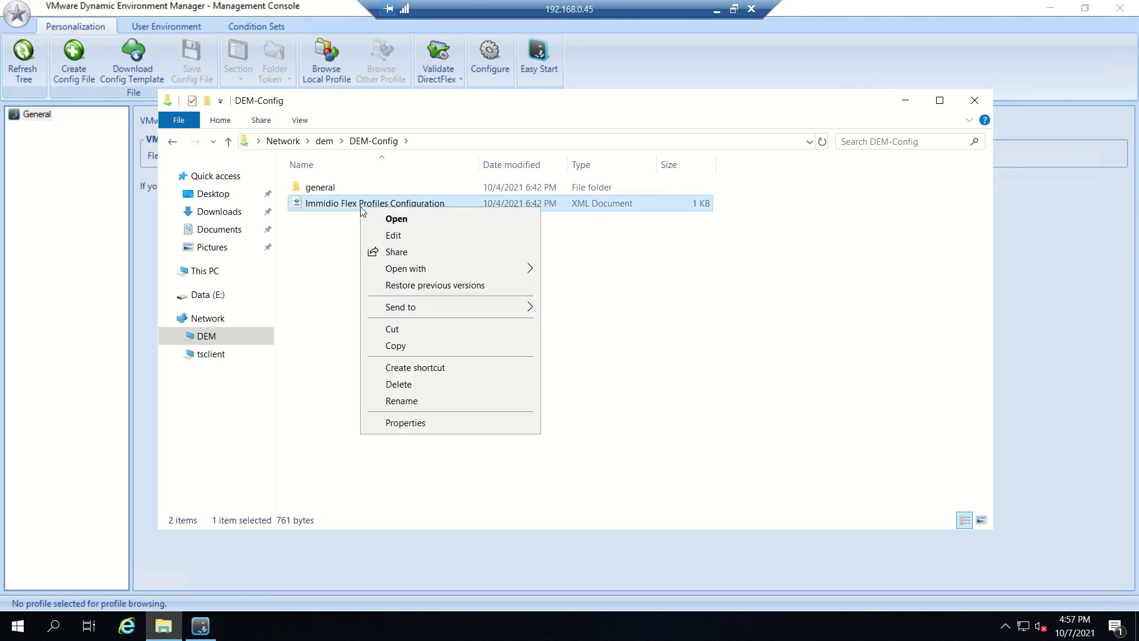
click(401, 235)
drag(202, 463, 98, 480)
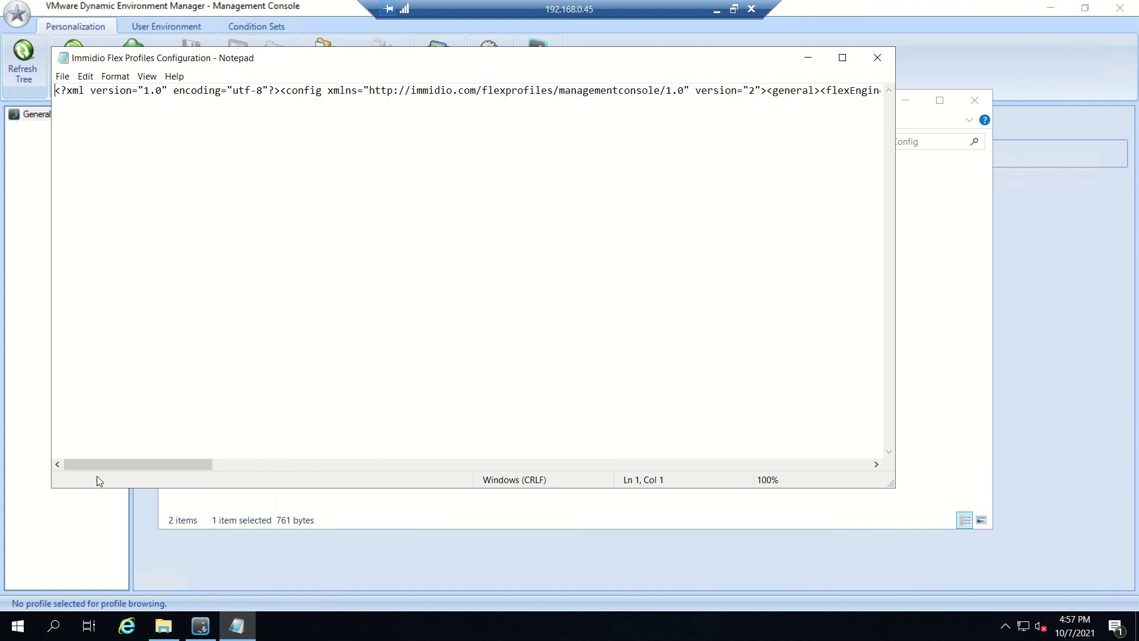
click(877, 58)
double_click(320, 189)
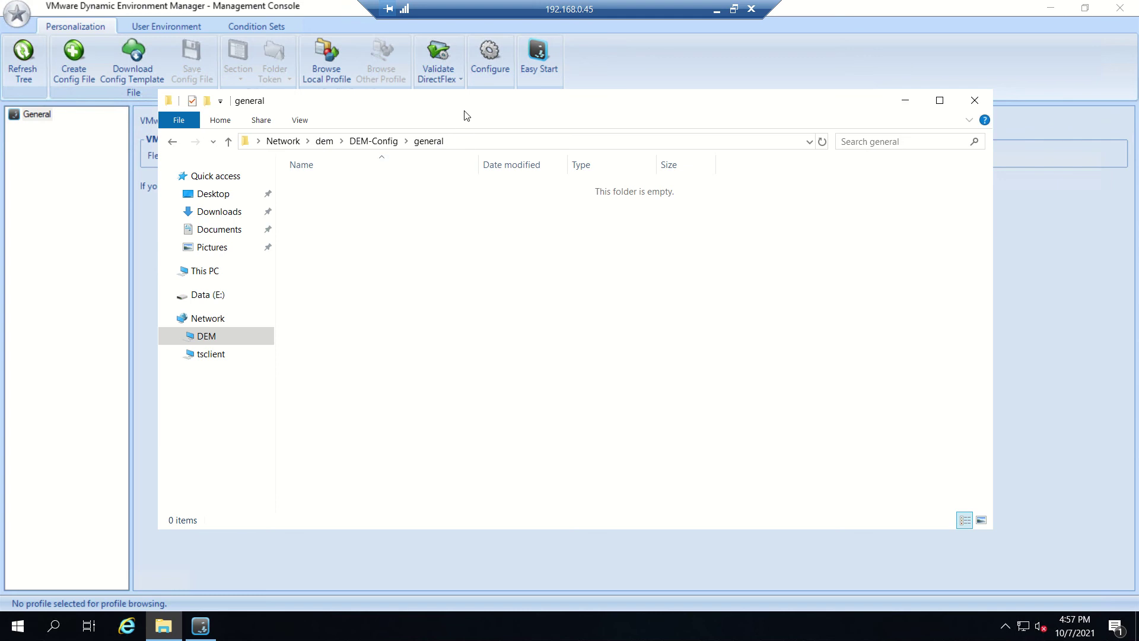
drag(464, 107, 872, 176)
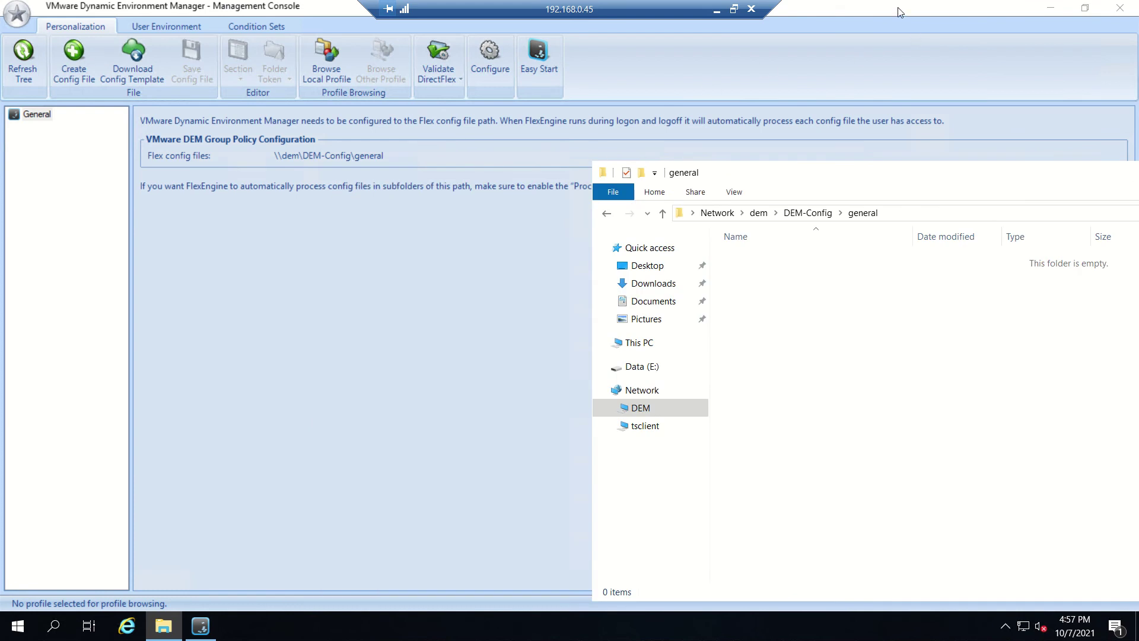
Place the console beside the folder window and run Easy Start with Office 2013 and 2016
drag(900, 12, 749, 251)
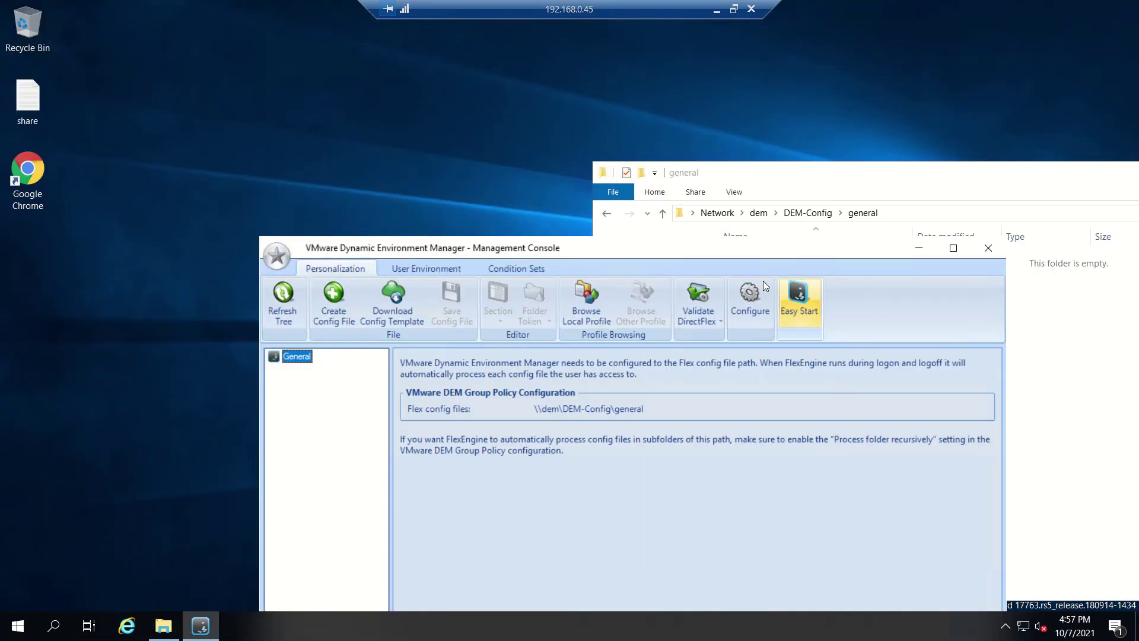
drag(544, 252, 348, 154)
drag(902, 174, 1109, 174)
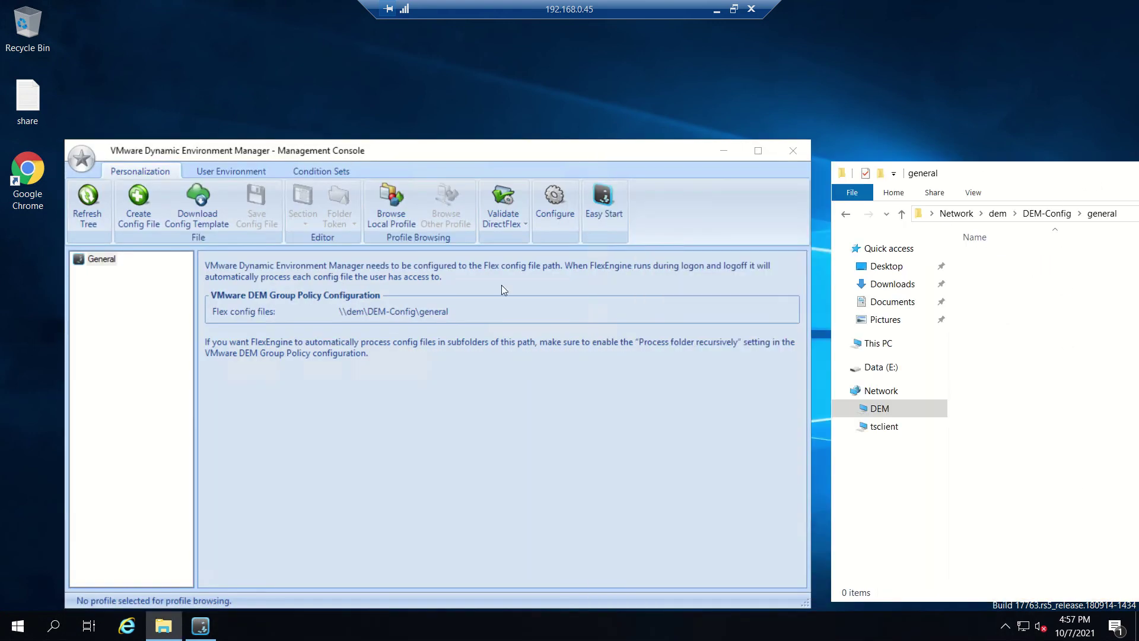
drag(483, 140, 478, 78)
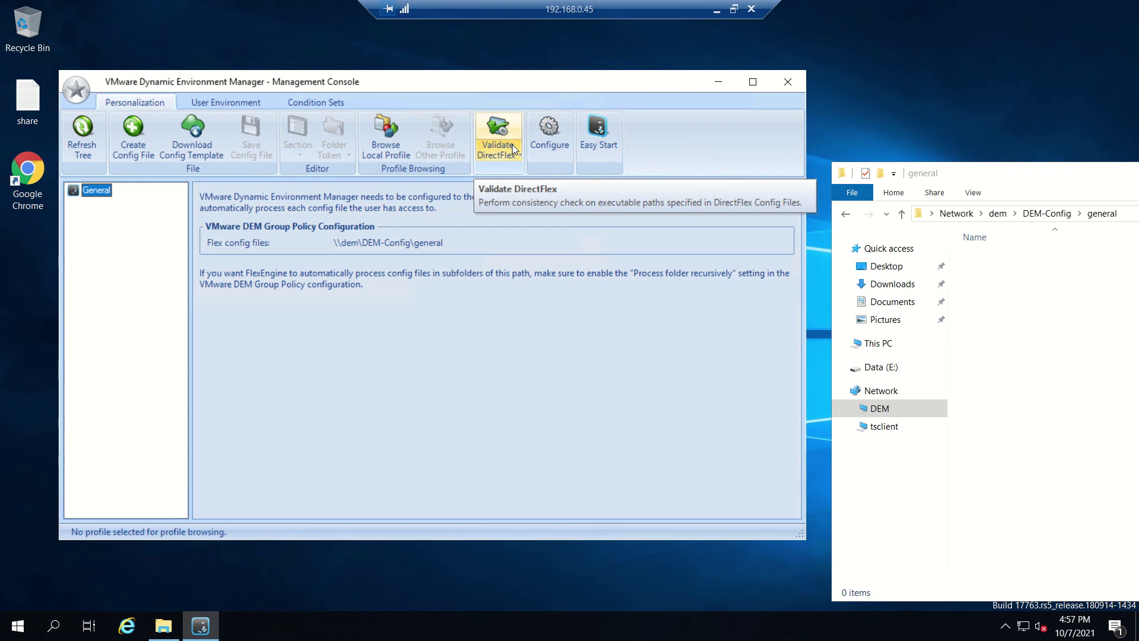
click(603, 143)
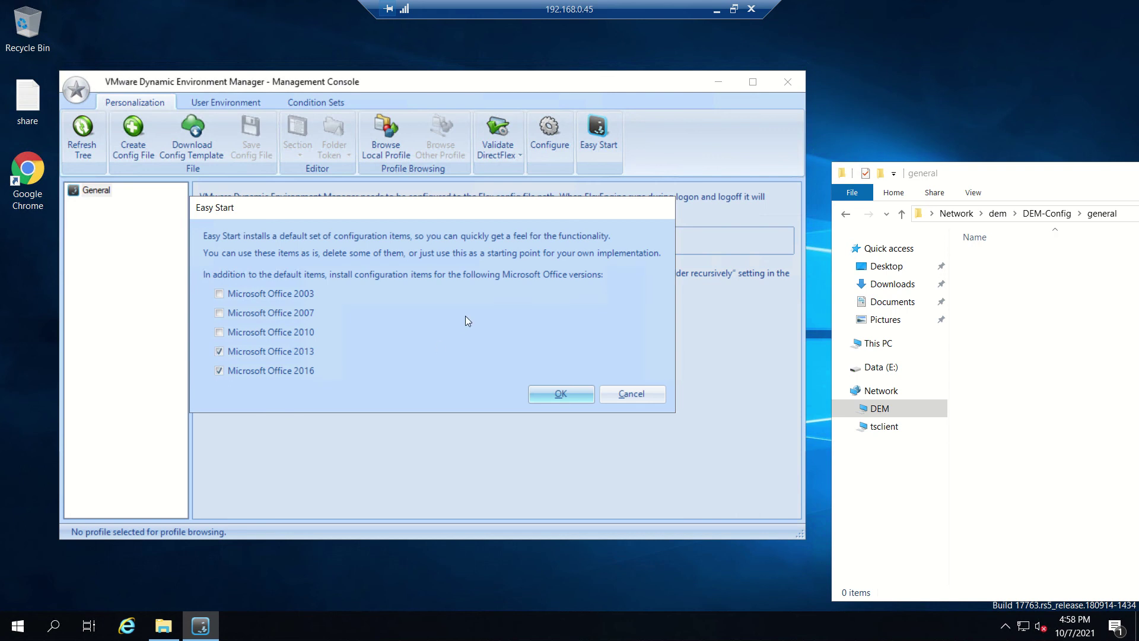
click(558, 394)
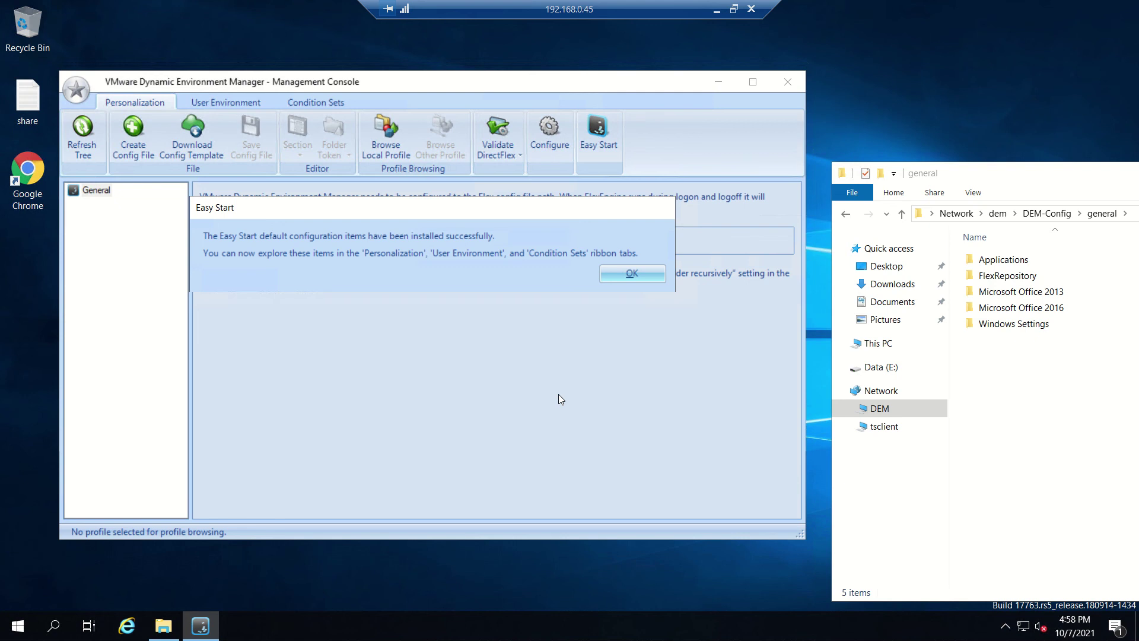
Dismiss the success message, widen the tree, and view Acrobat Reader, Calculator, then Notepad config files
click(624, 272)
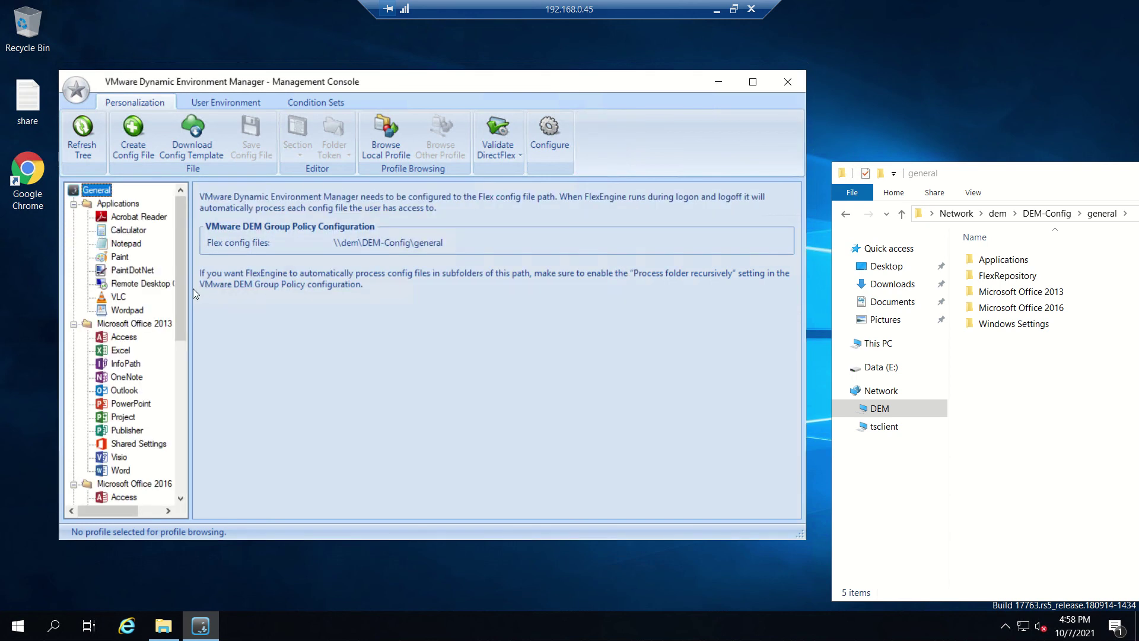
drag(189, 288, 237, 288)
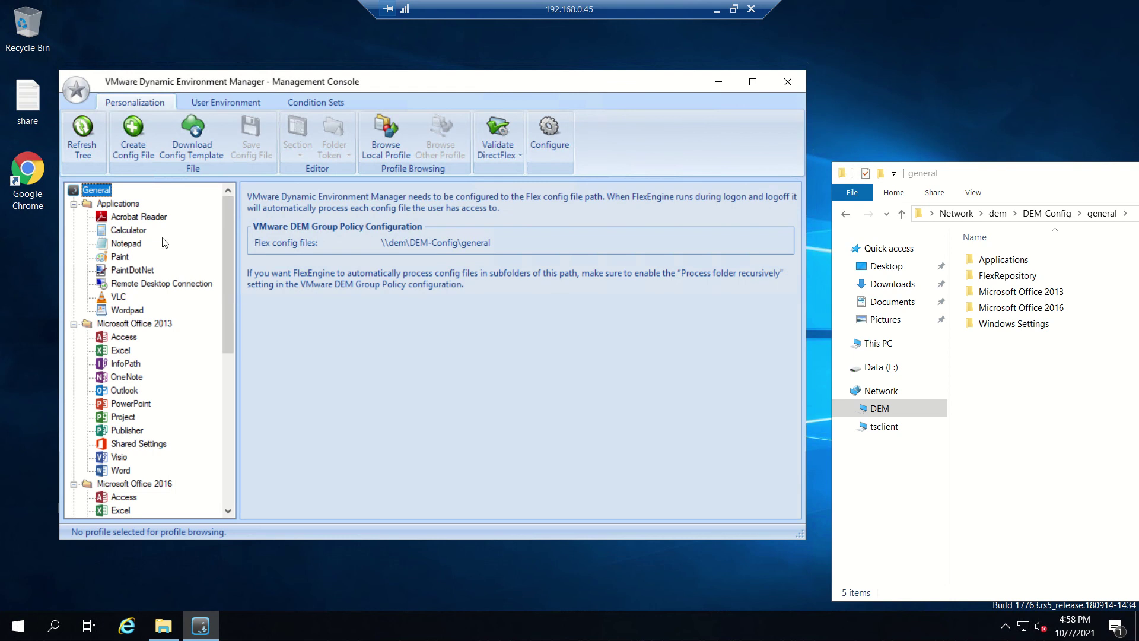
click(147, 222)
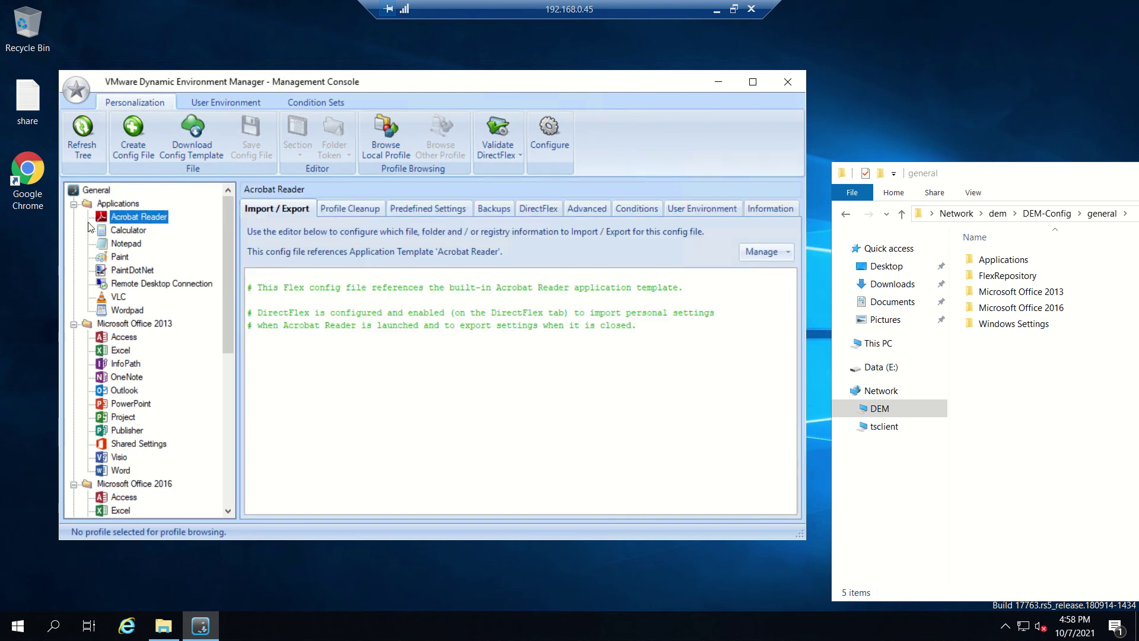
click(124, 230)
click(121, 244)
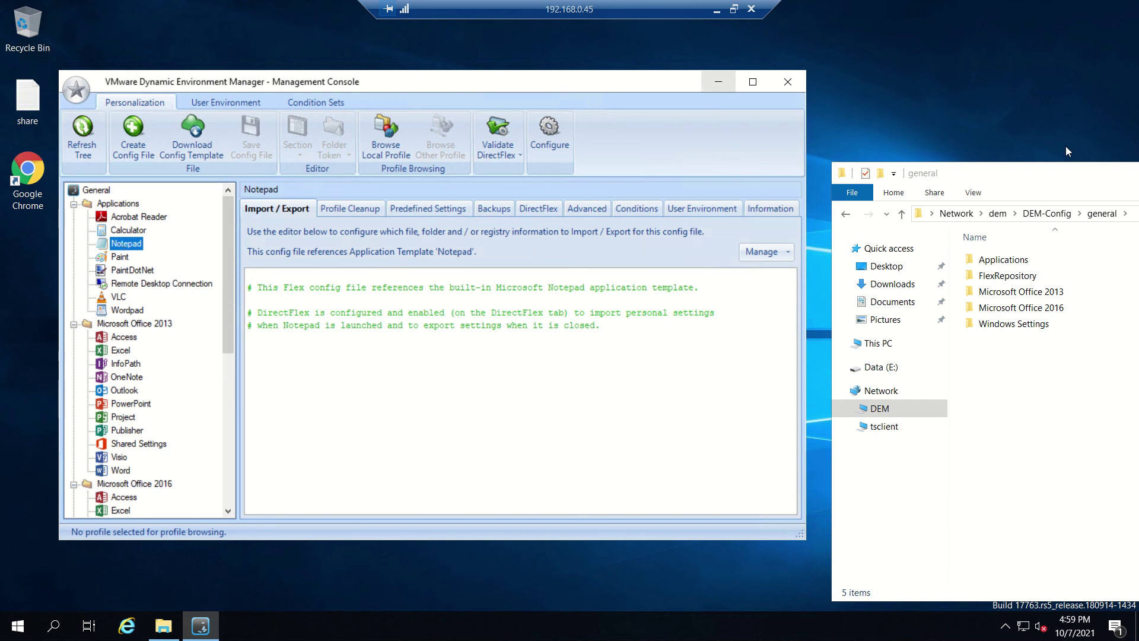
Centre File Explorer and review the Applications folder contents before returning to general
drag(1042, 173, 664, 164)
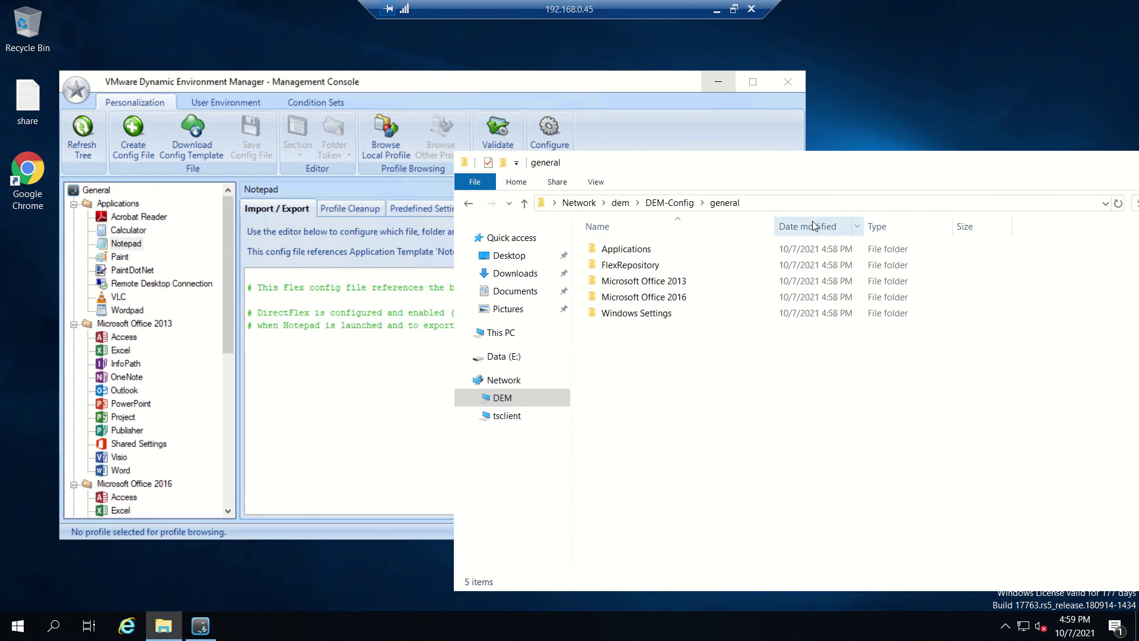
double_click(654, 250)
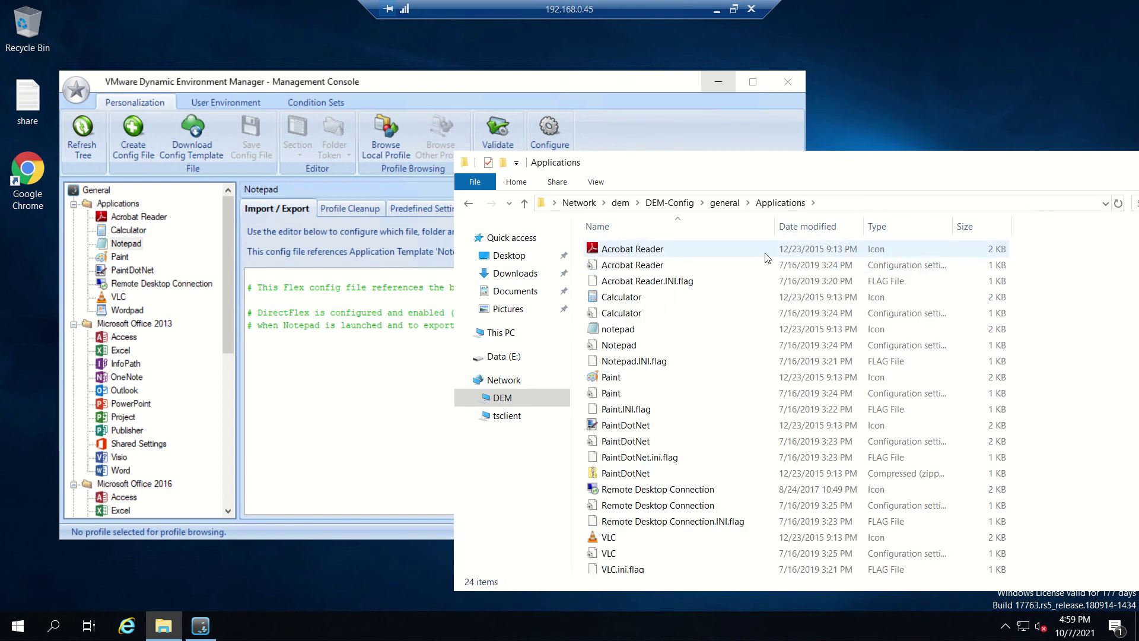
scroll(682, 288, down, 1)
scroll(701, 324, up, 1)
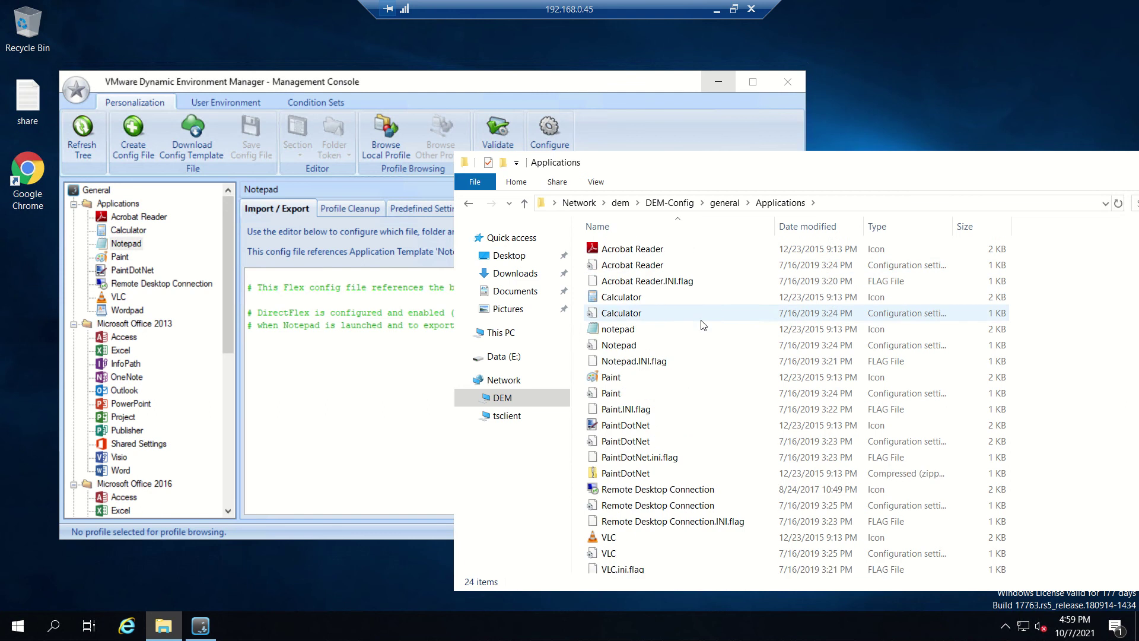
scroll(701, 324, down, 1)
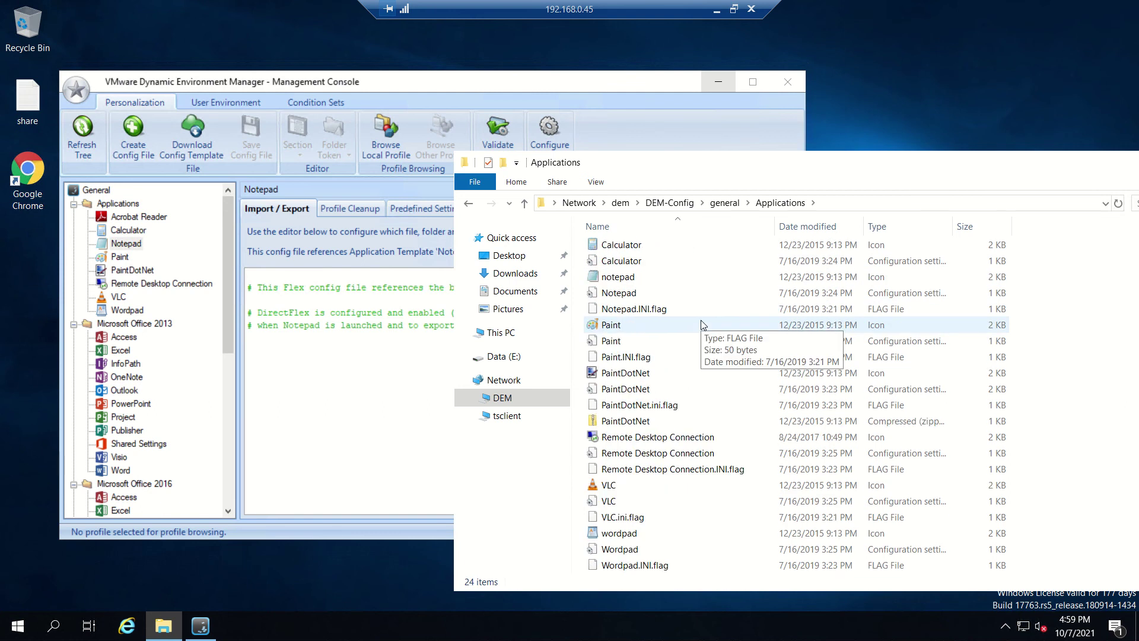
scroll(701, 324, up, 1)
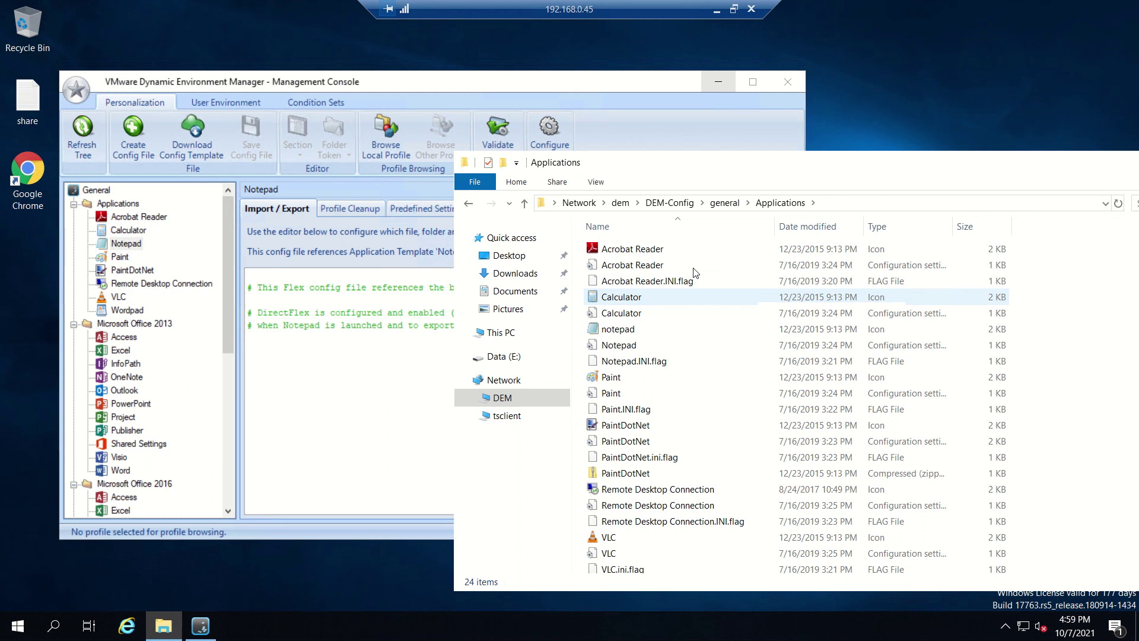
click(725, 205)
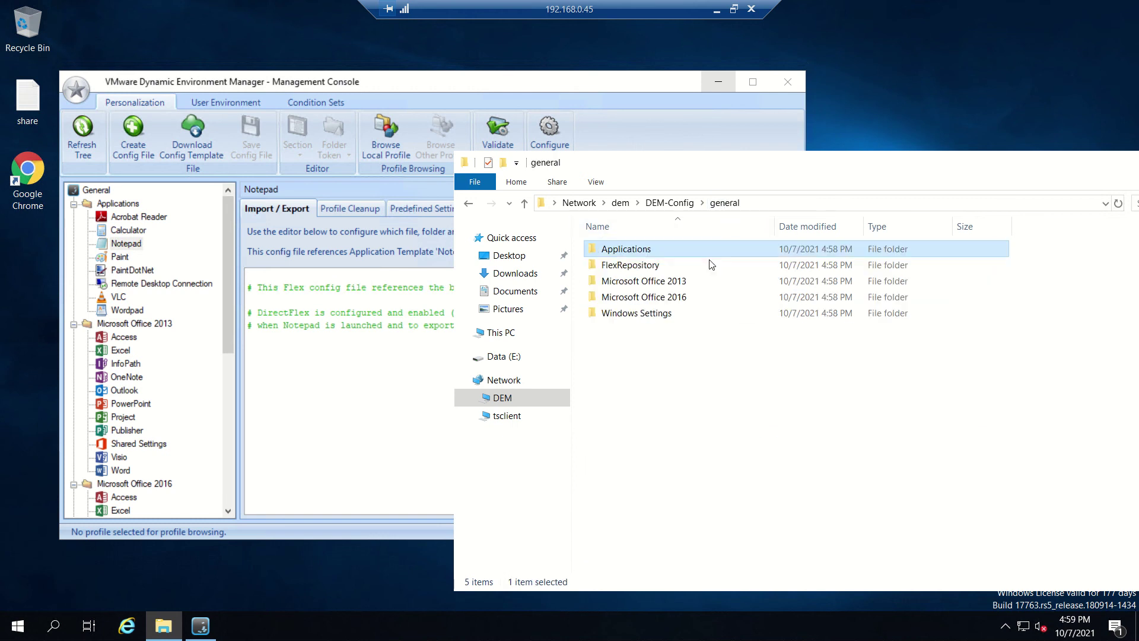
Inspect the Logon and Settings folders inside FlexRepository, then return to general
double_click(652, 266)
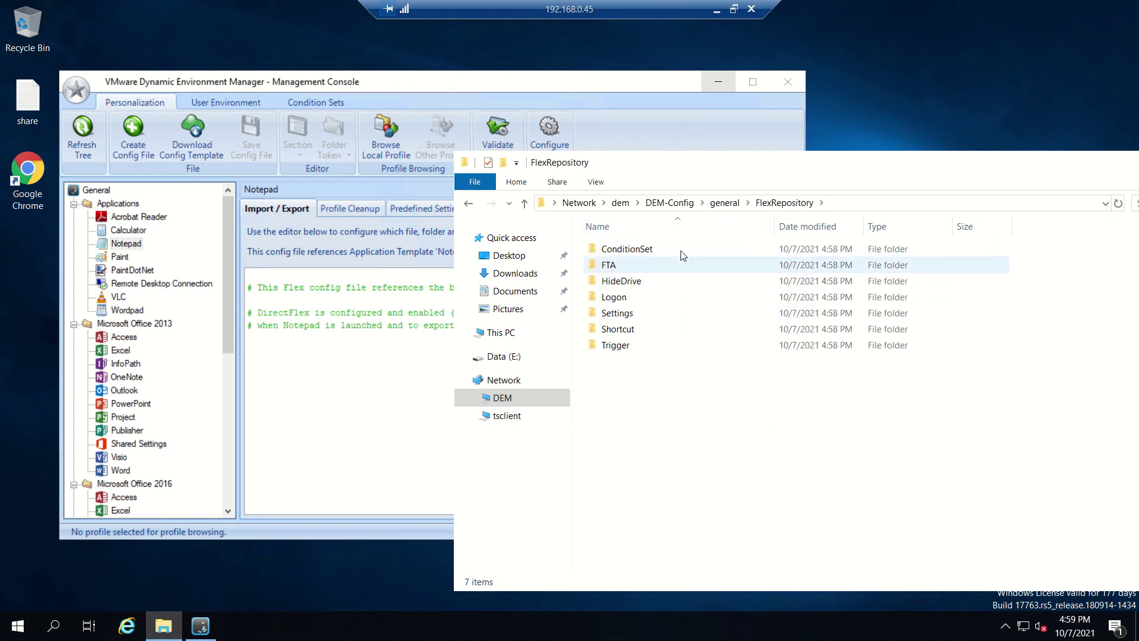
double_click(648, 298)
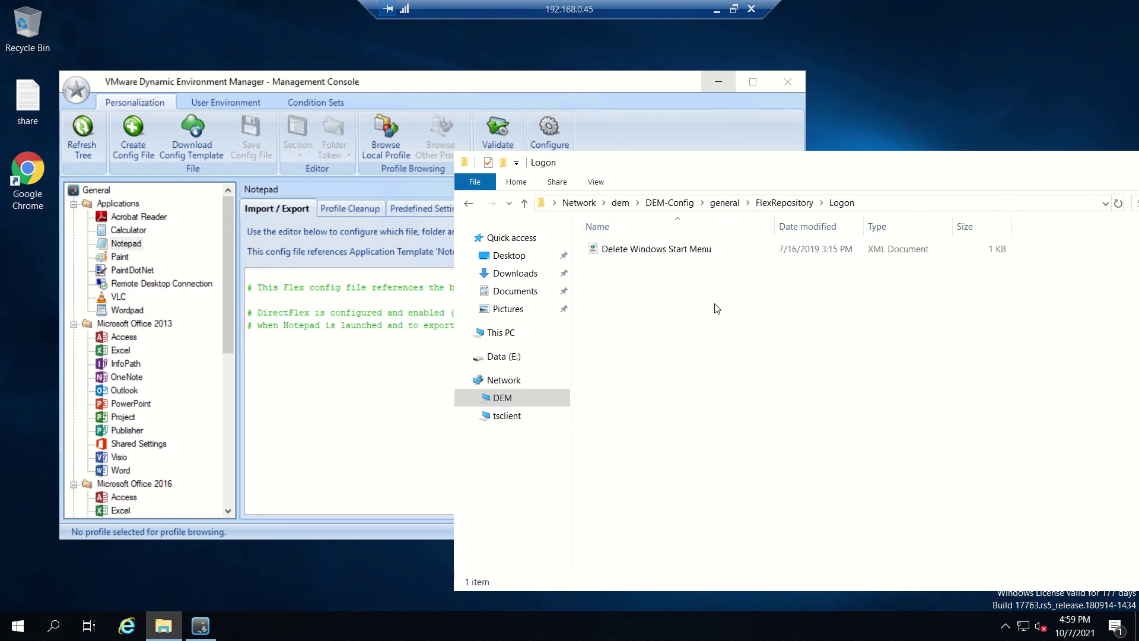
click(473, 205)
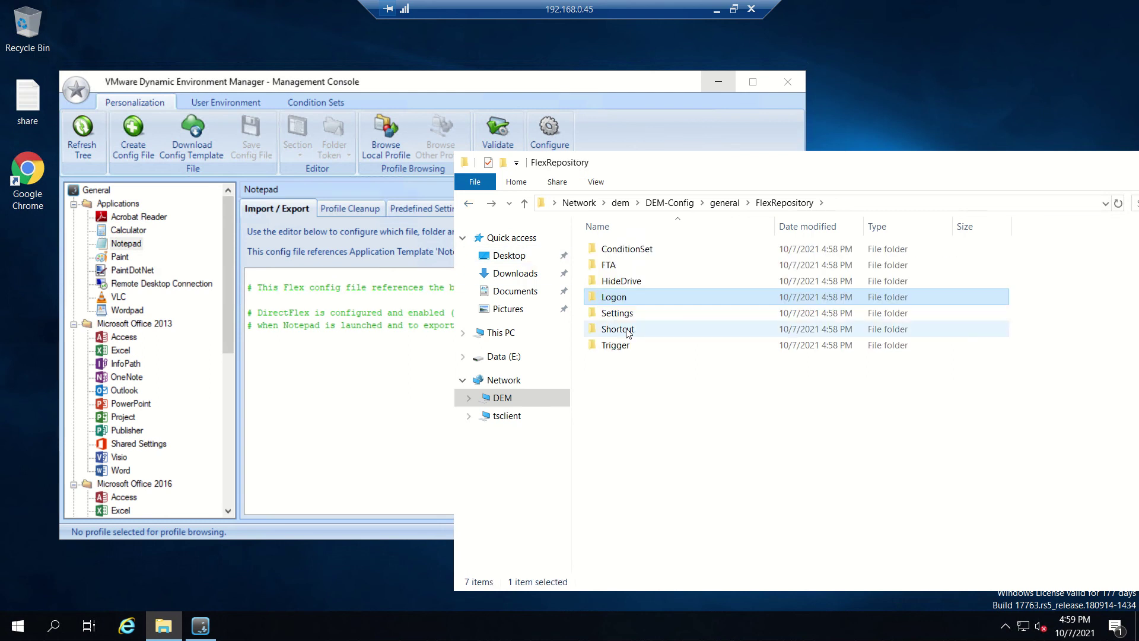
click(634, 318)
double_click(634, 318)
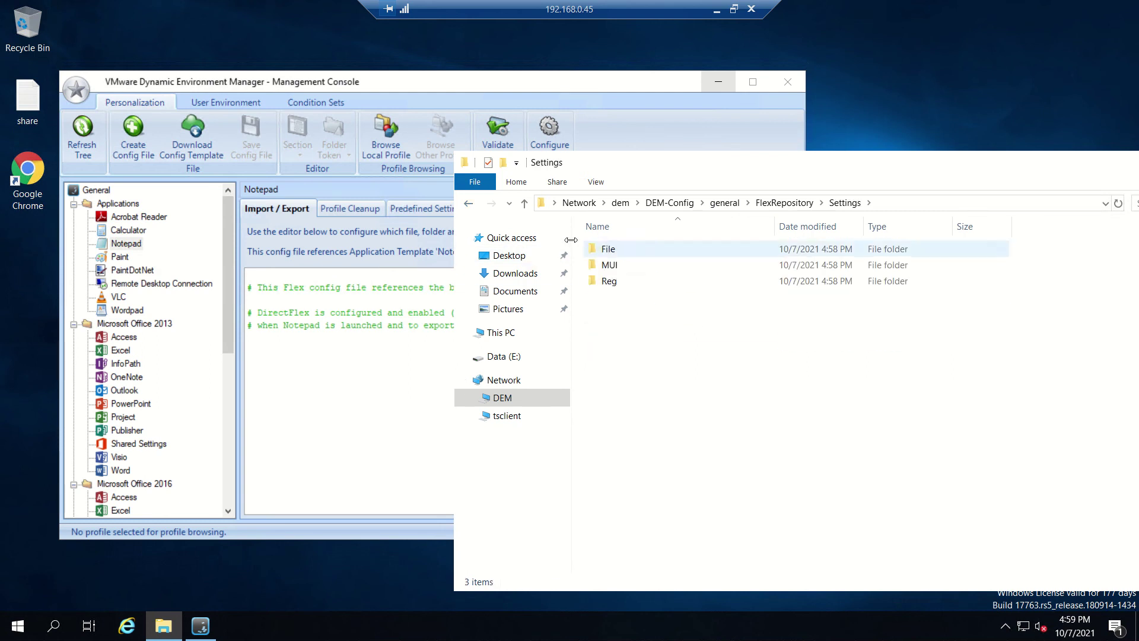
click(469, 204)
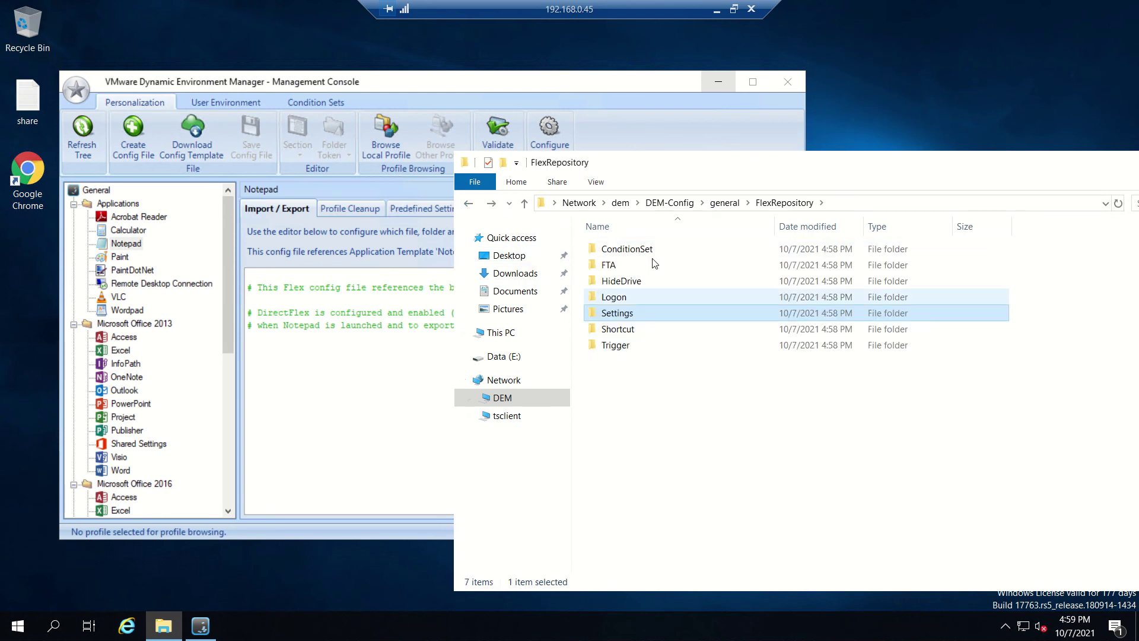
click(724, 202)
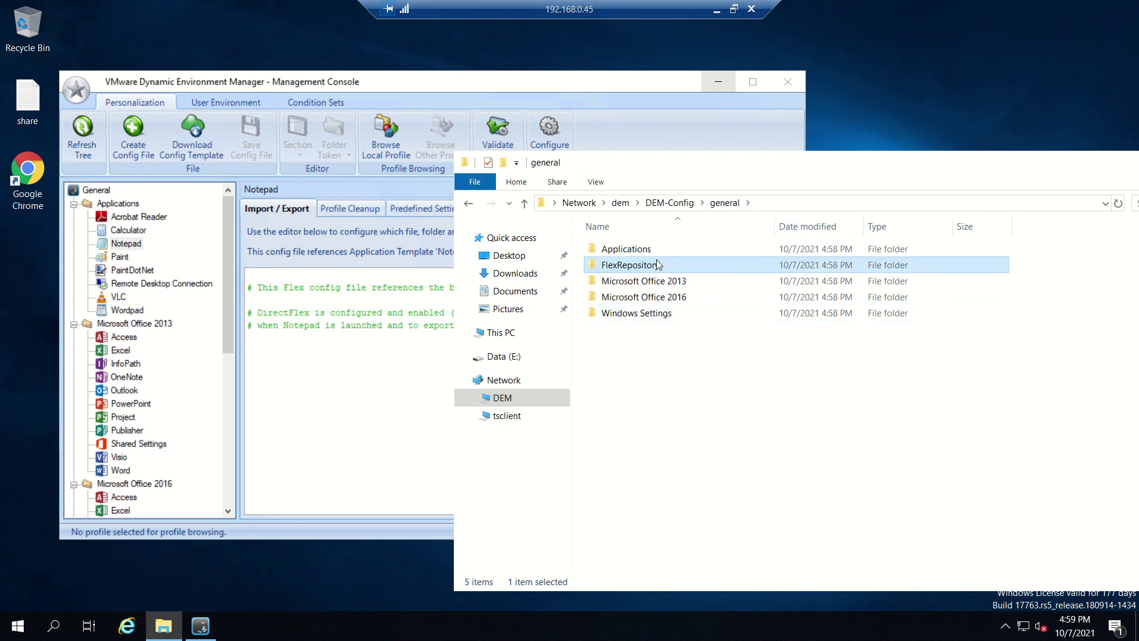
double_click(663, 317)
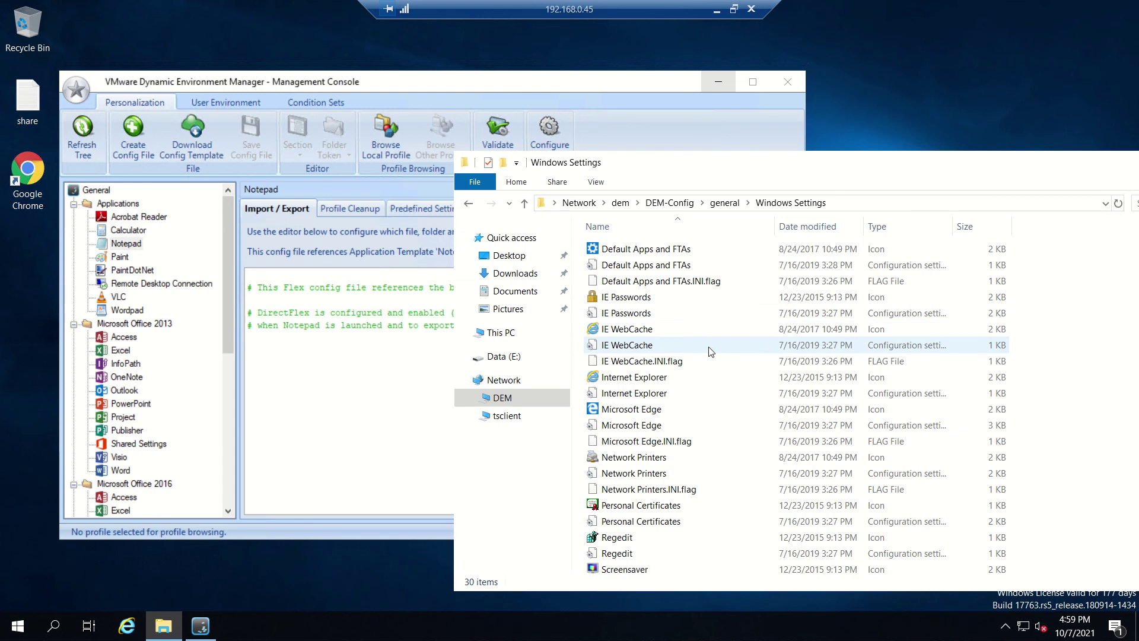
scroll(712, 351, down, 1)
scroll(712, 351, down, 3)
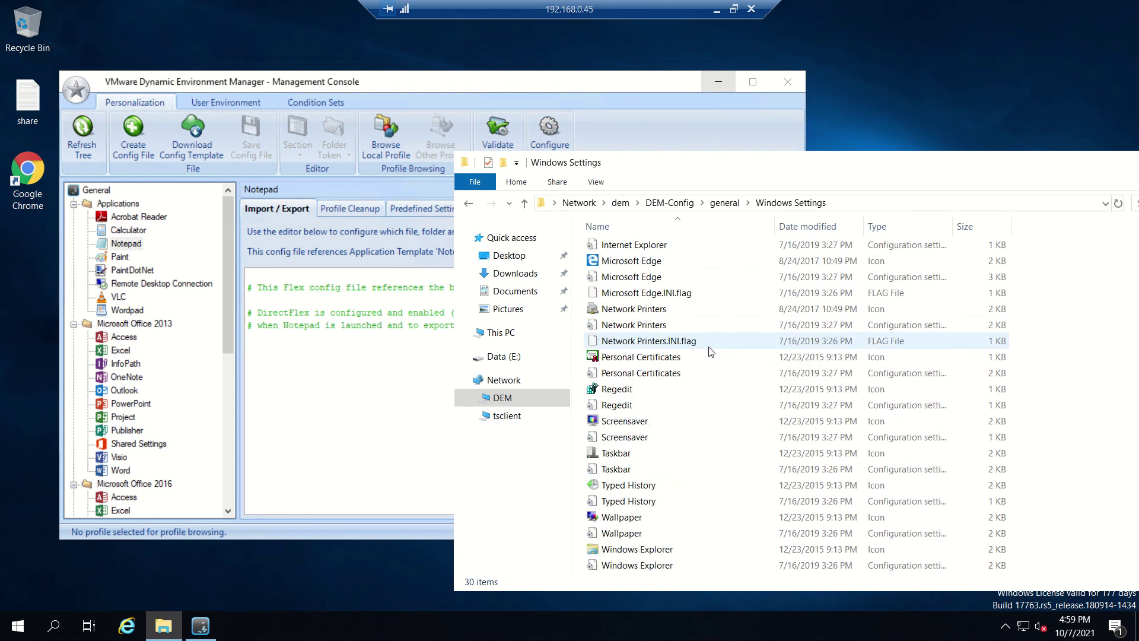
scroll(711, 352, up, 3)
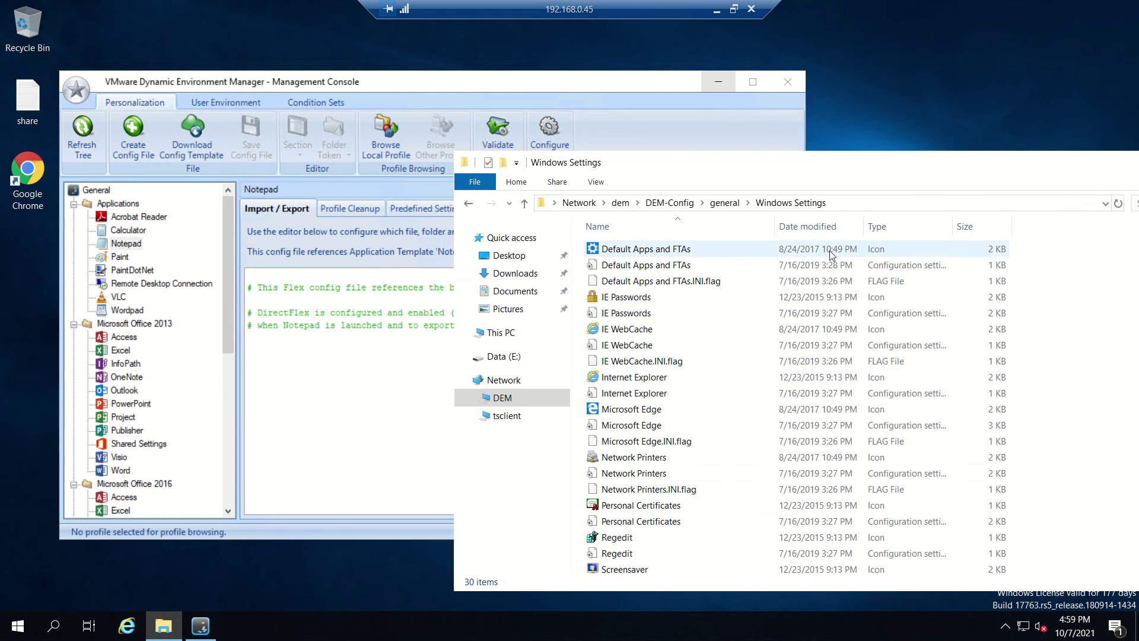
scroll(839, 411, down, 3)
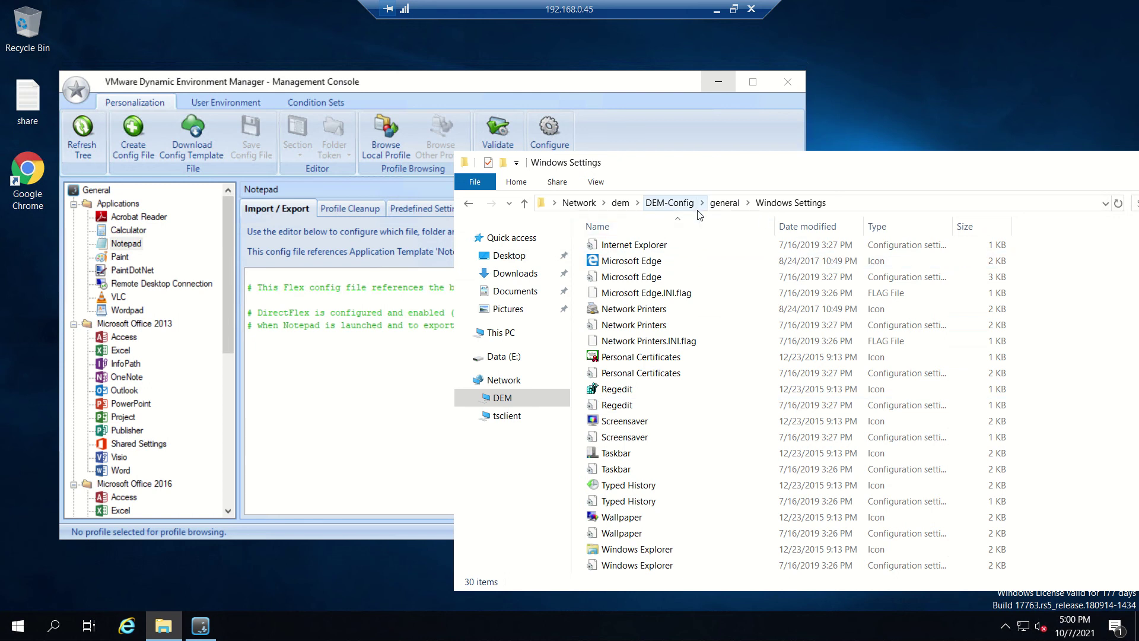
click(717, 204)
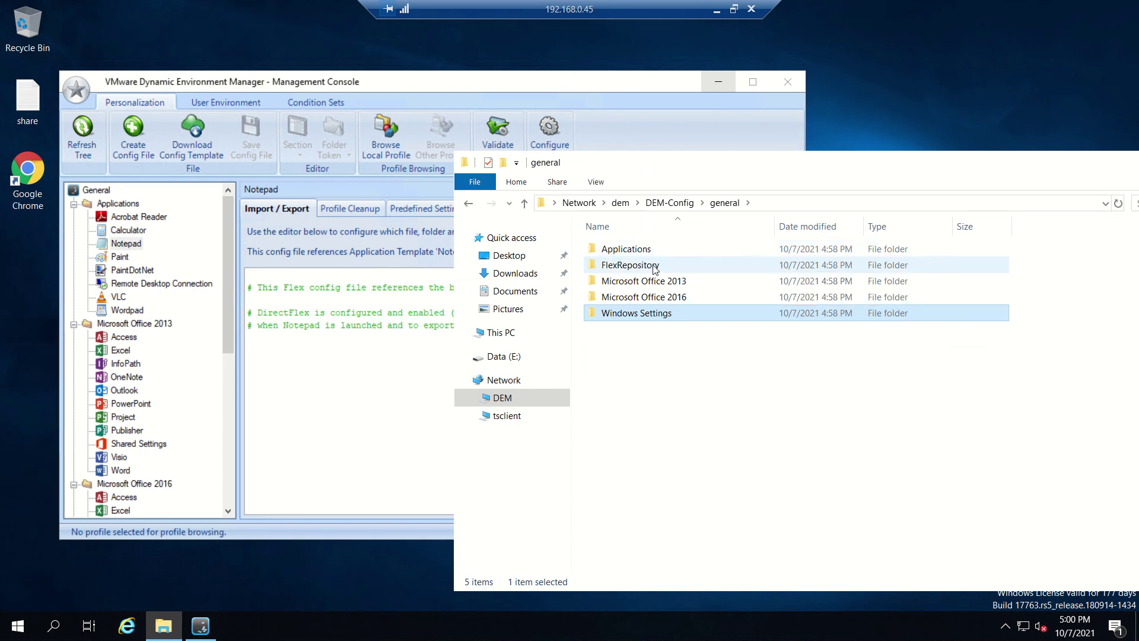
drag(957, 168, 765, 187)
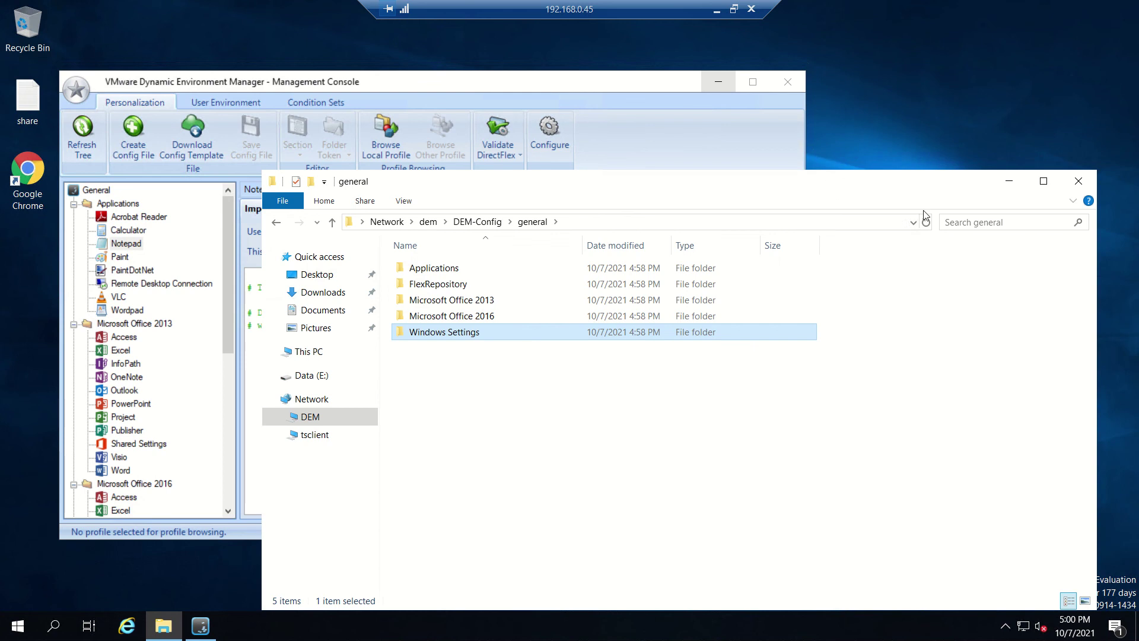
Close File Explorer so the Notepad config file's Import / Export settings are fully visible
click(1078, 181)
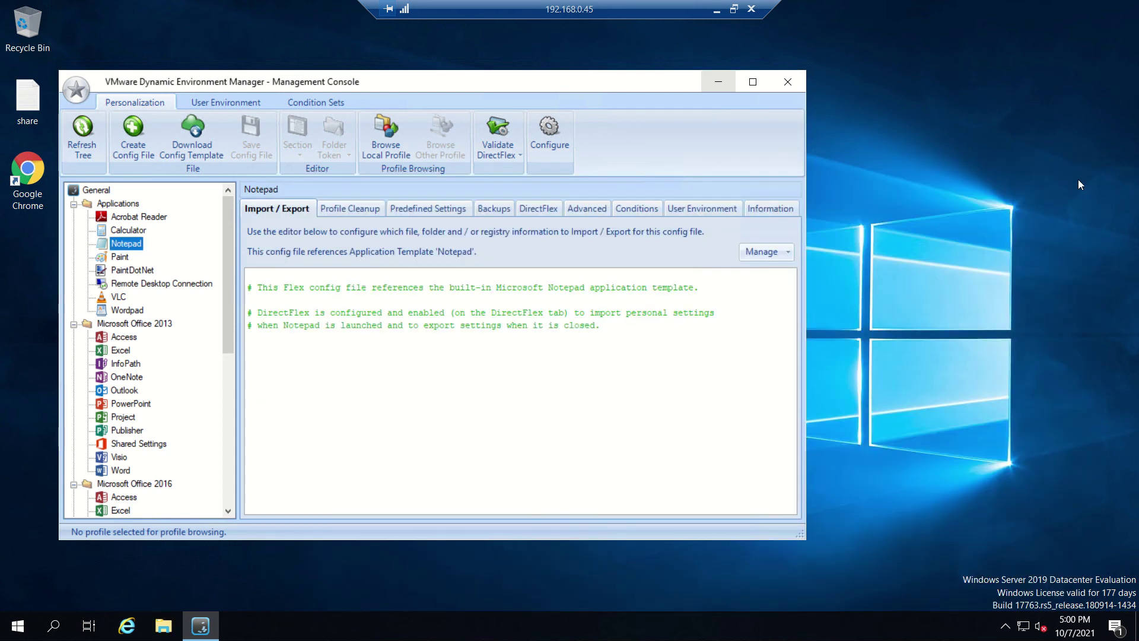